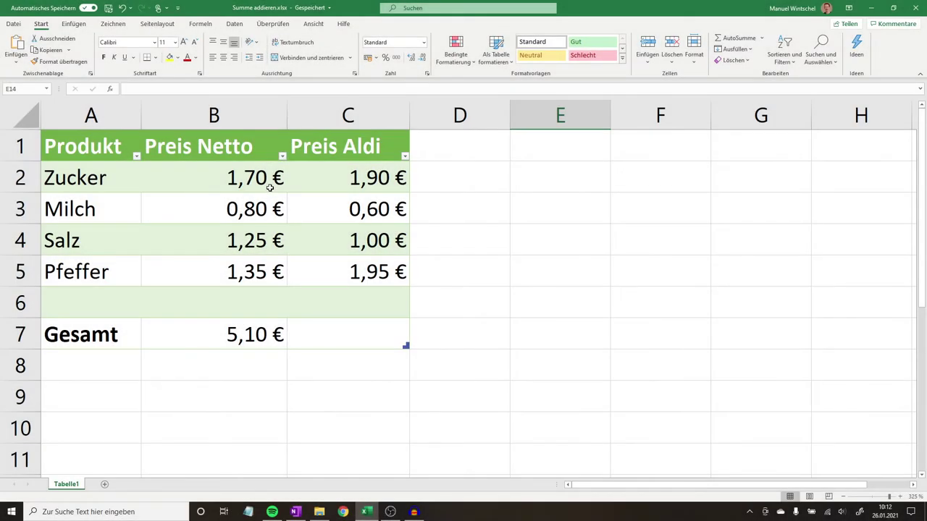
# Check the status-bar sum of the Preis Netto prices B2:B5 against the 5,10 € total in B7.
pyautogui.moveTo(269, 188); pyautogui.dragTo(259, 273)
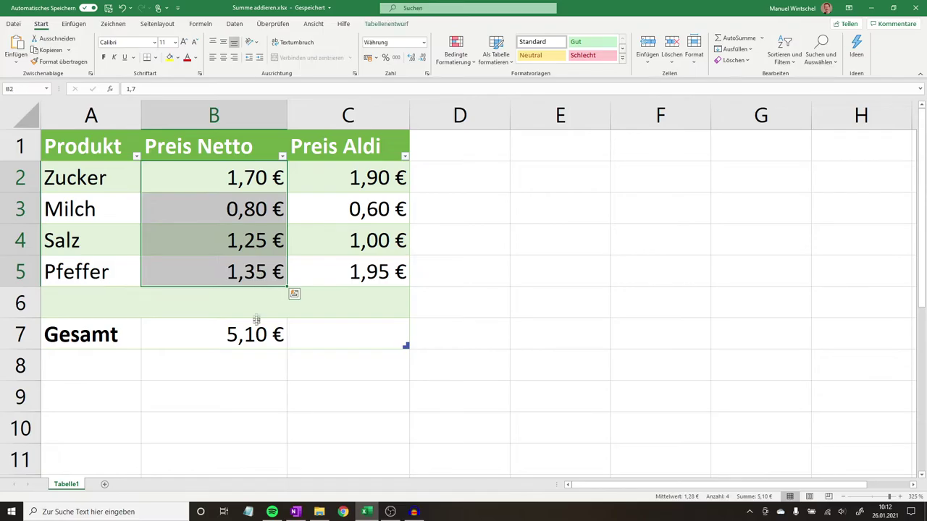
pyautogui.click(272, 346)
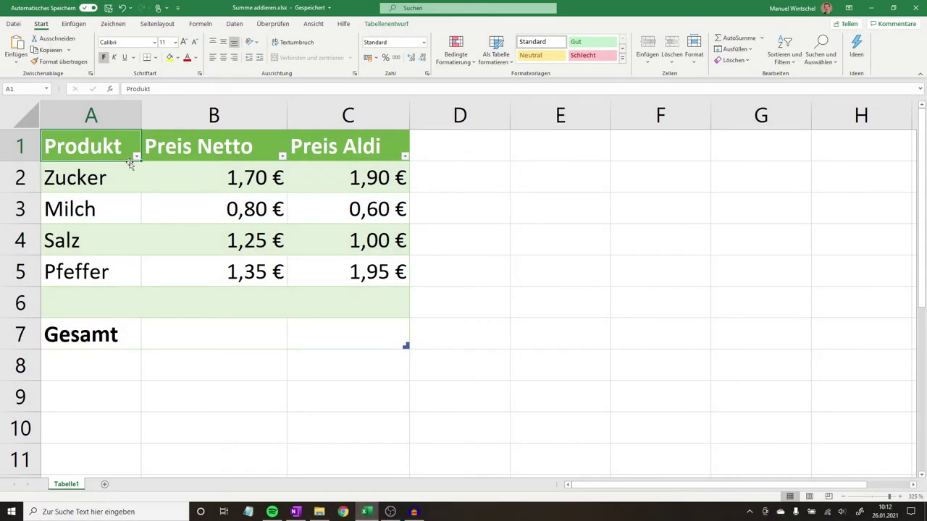
pyautogui.click(183, 179)
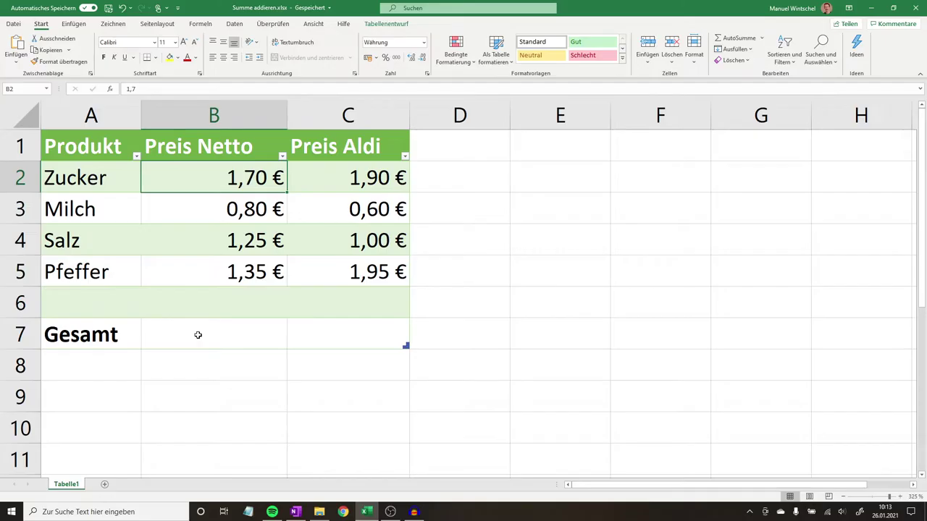
# Enter =SUMME(B2:B5) in B7 as the Preis Netto total of 5,10 €.
pyautogui.click(198, 336)
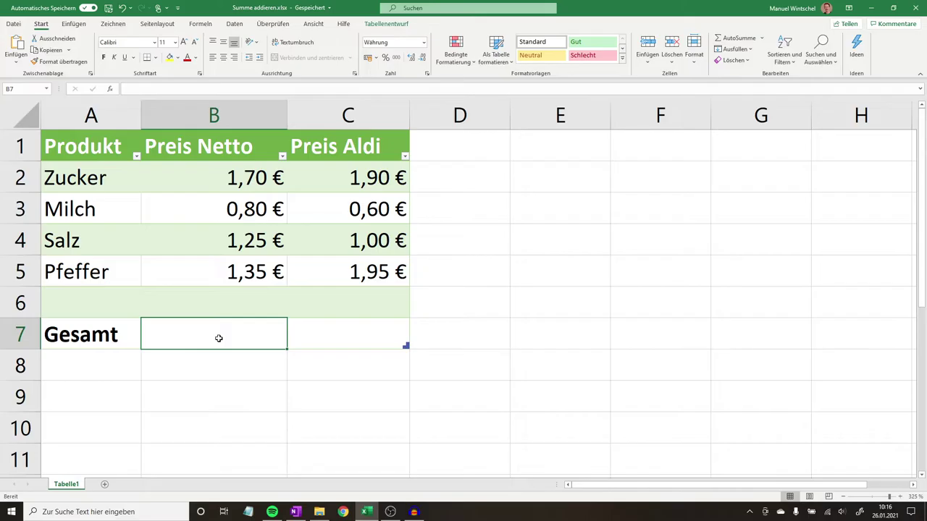
pyautogui.doubleClick(218, 338)
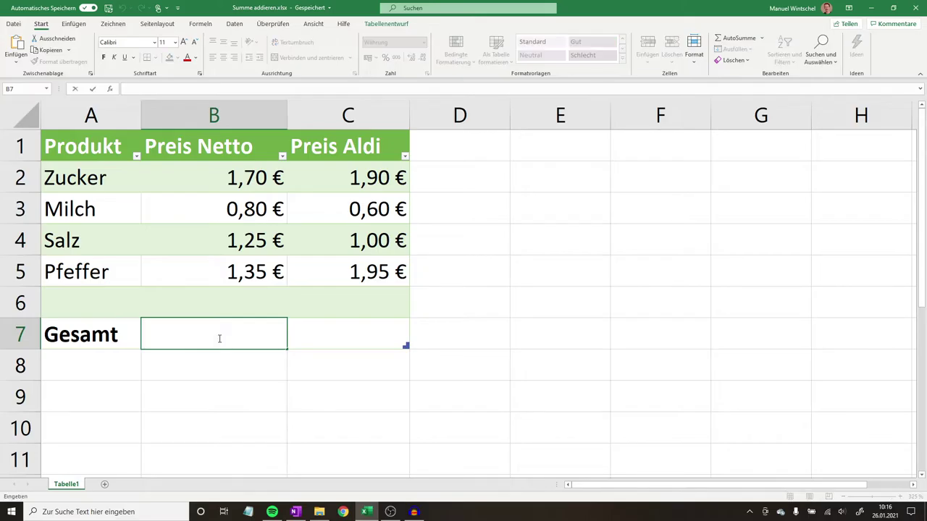
pyautogui.write('=SUMME(')
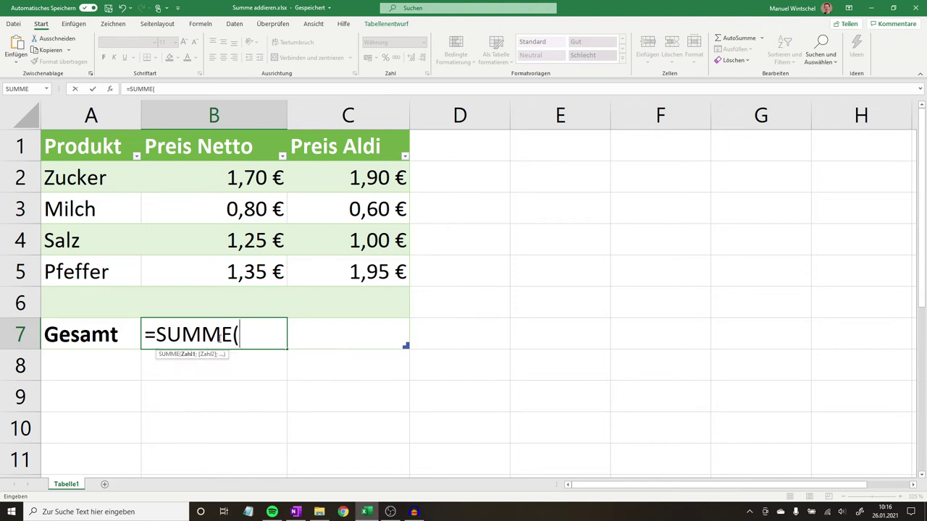
pyautogui.click(205, 184)
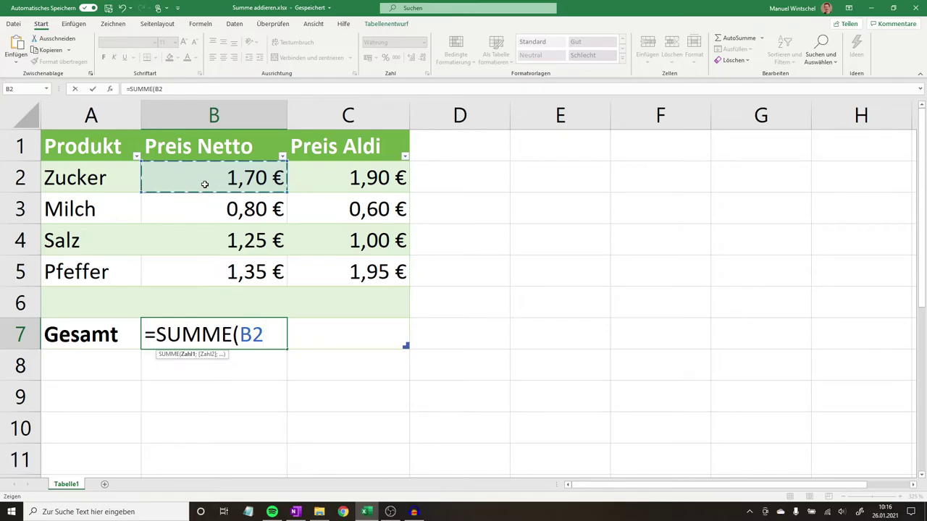
pyautogui.keyDown('shift'); pyautogui.click(197, 269); pyautogui.keyUp('shift')
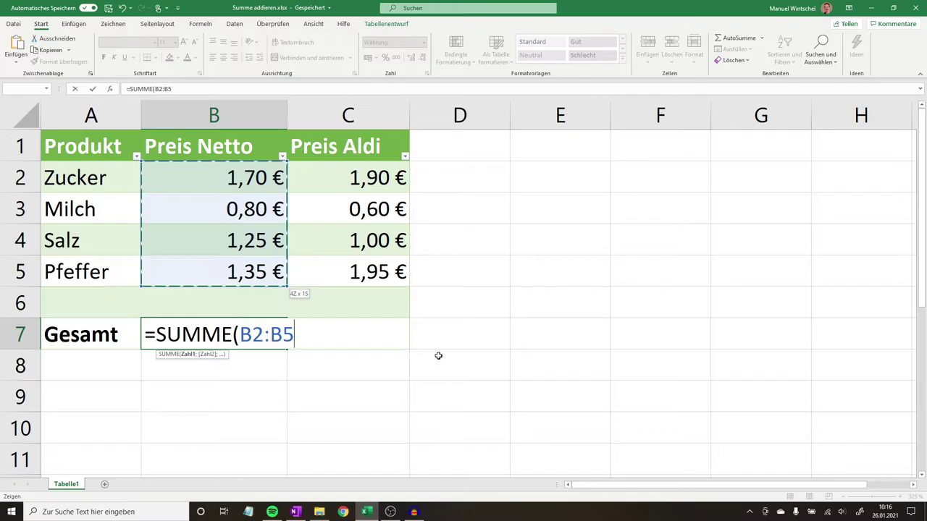
pyautogui.write(')')
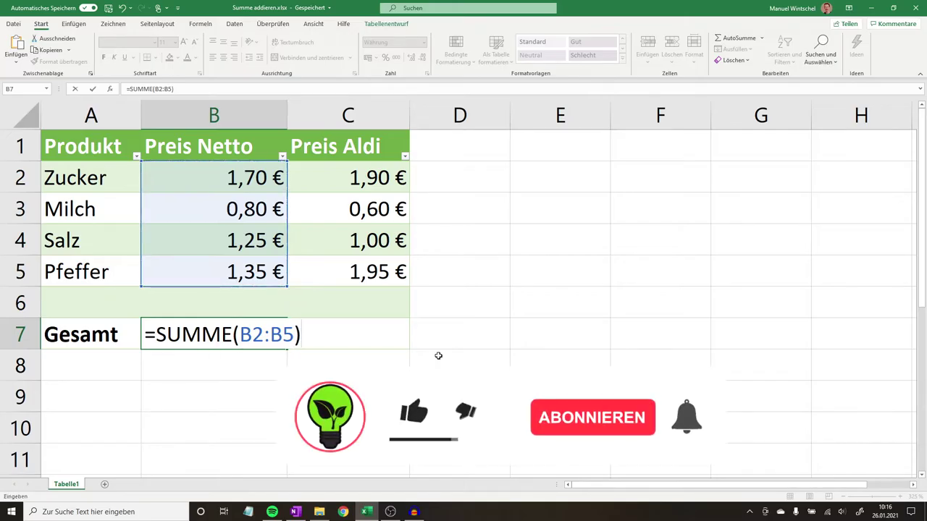
pyautogui.press('Return')
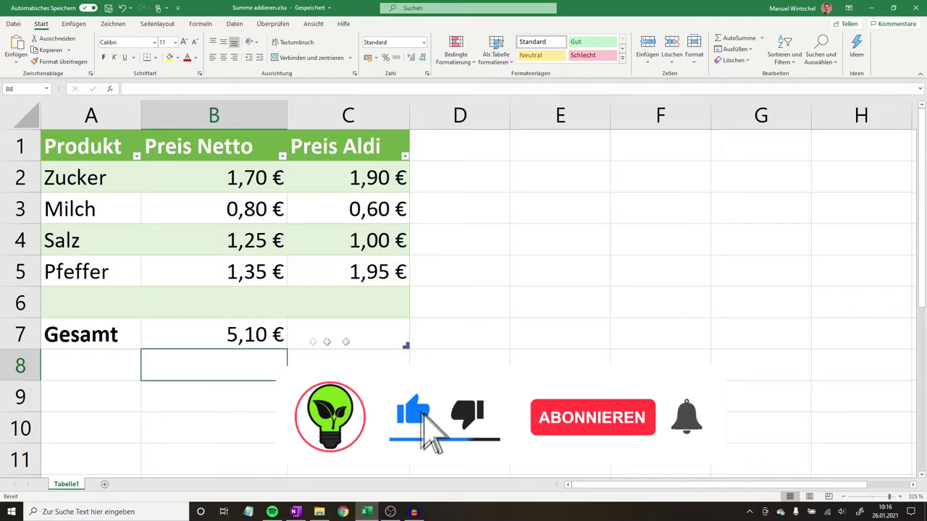
# Total the Preis Aldi prices into C7 with AutoSumme, giving =SUMME(C2:C6) = 5,45 €.
pyautogui.click(285, 346)
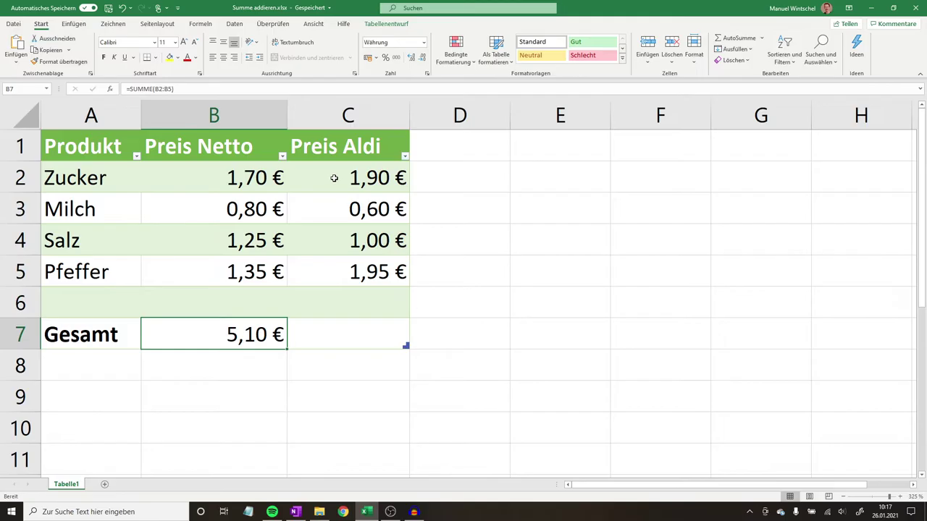
pyautogui.click(334, 178)
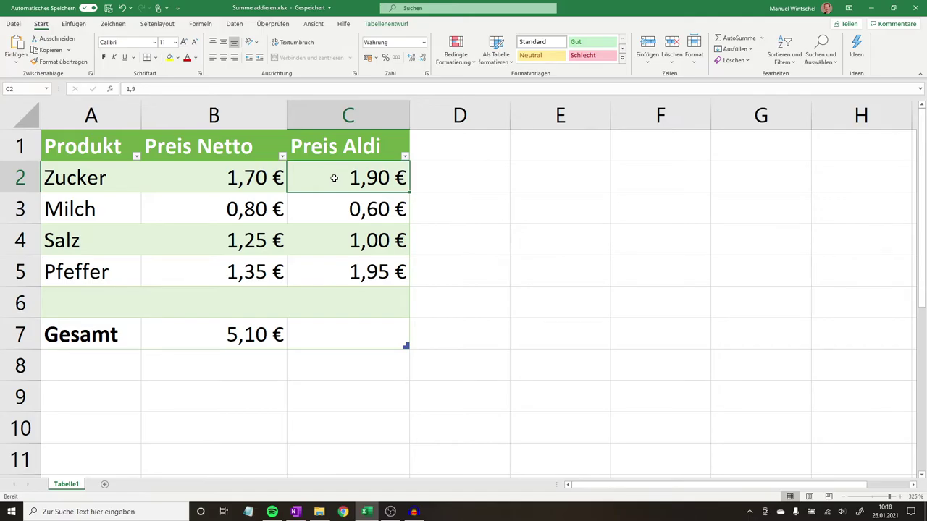
pyautogui.moveTo(333, 181); pyautogui.dragTo(330, 336)
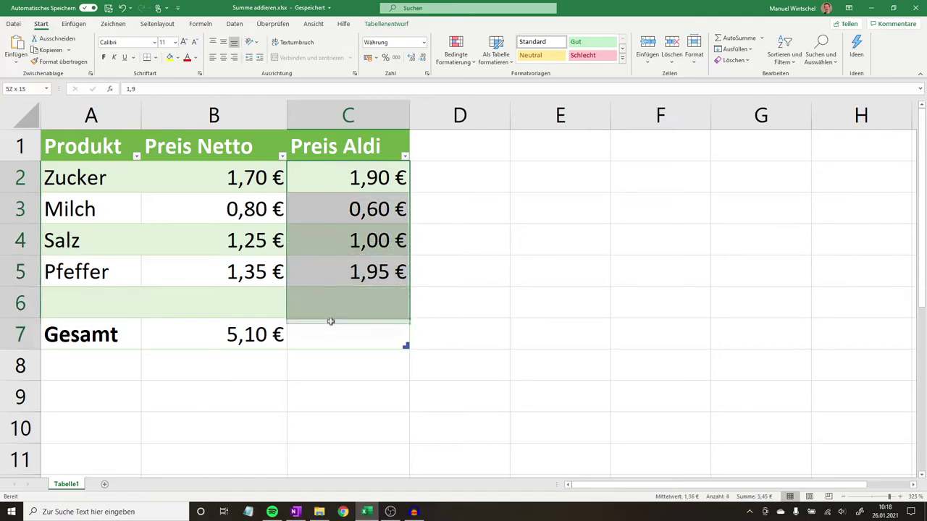
pyautogui.moveTo(330, 336); pyautogui.dragTo(330, 336)
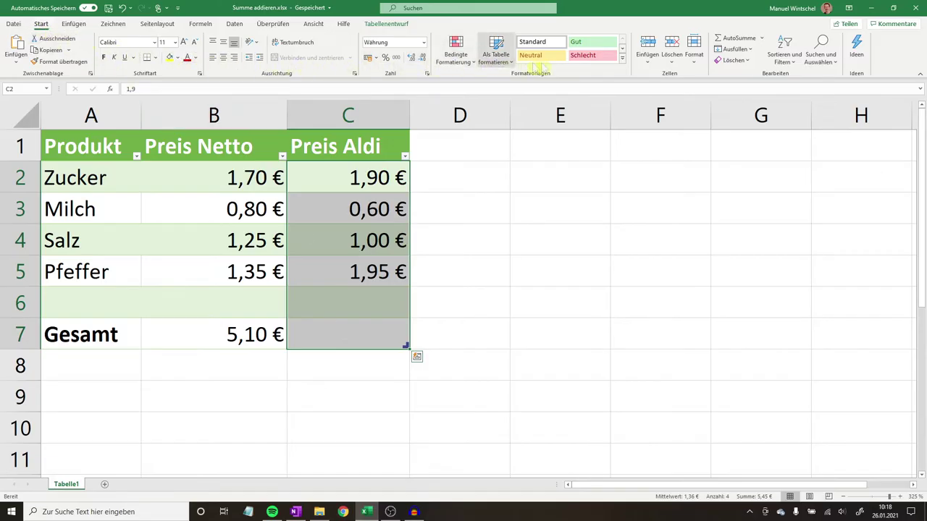
pyautogui.click(737, 42)
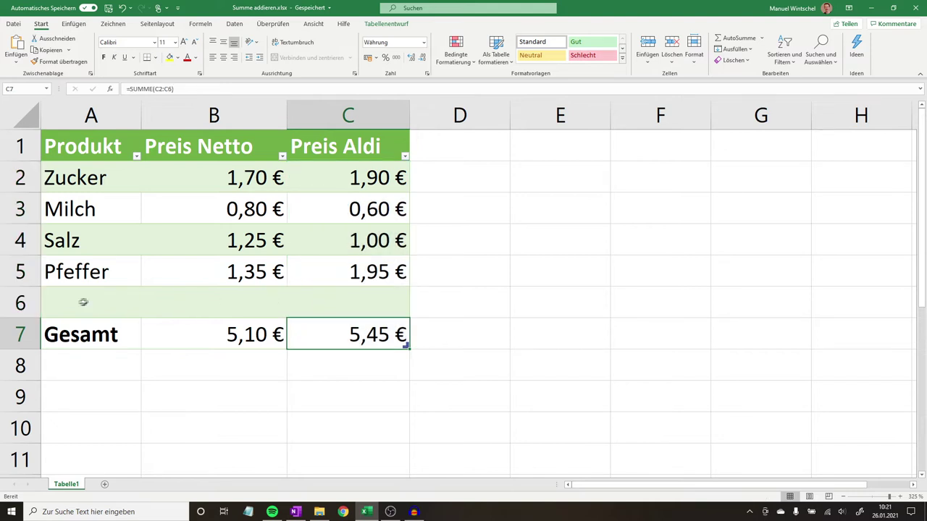
# Insert a new row 6 listing Brot with a Preis Aldi of 2,00 €.
pyautogui.rightClick(32, 304)
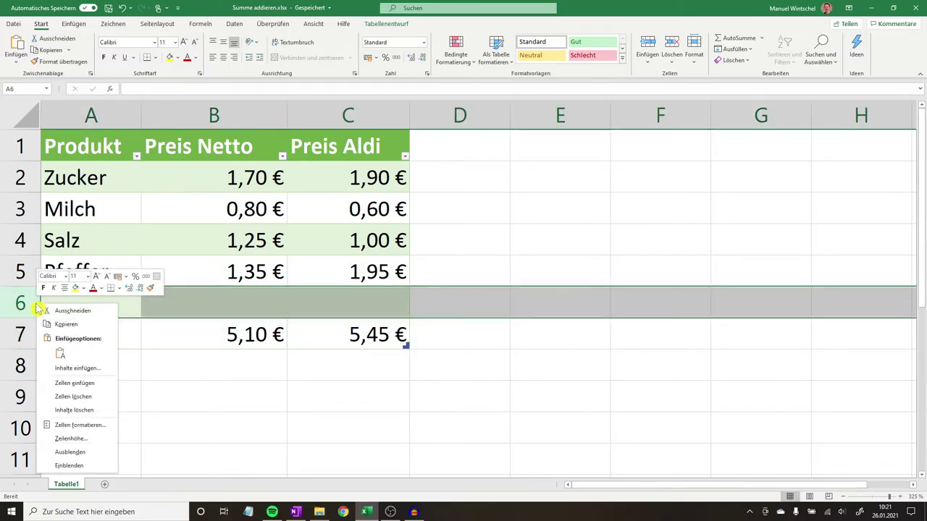
pyautogui.click(101, 385)
pyautogui.click(95, 312)
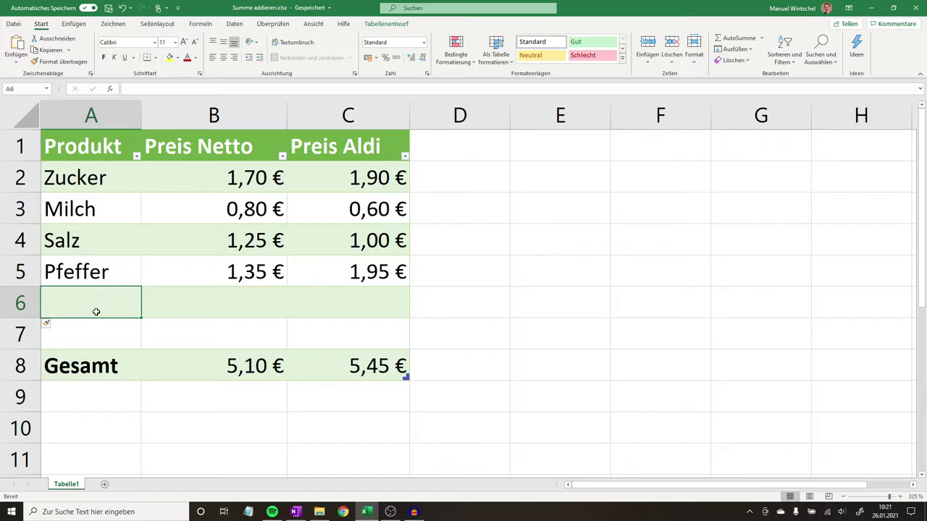
pyautogui.write('Brot')
pyautogui.press('Tab')
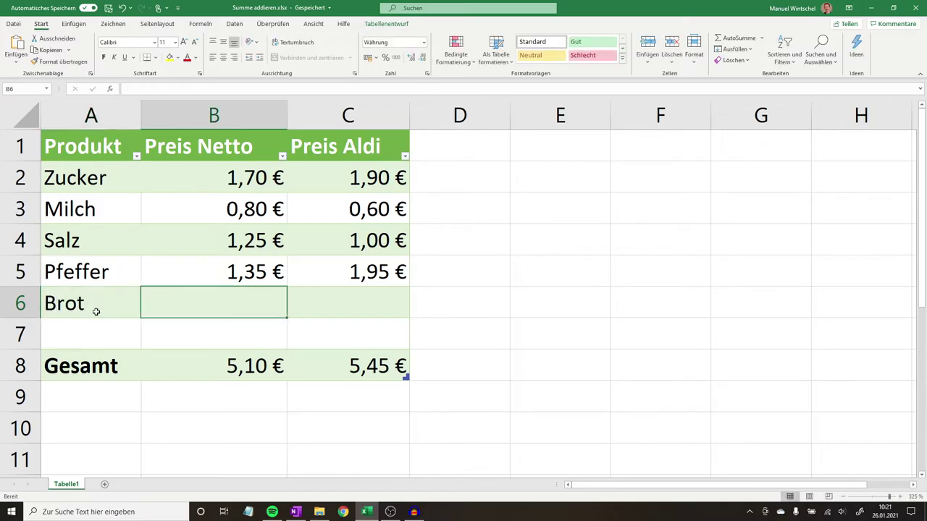
pyautogui.press('Tab')
pyautogui.write('2')
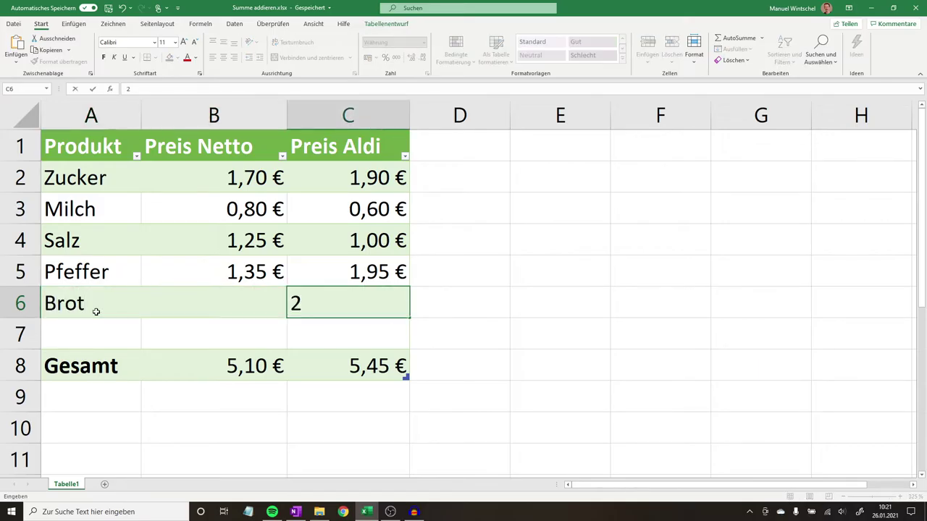
pyautogui.press('Return')
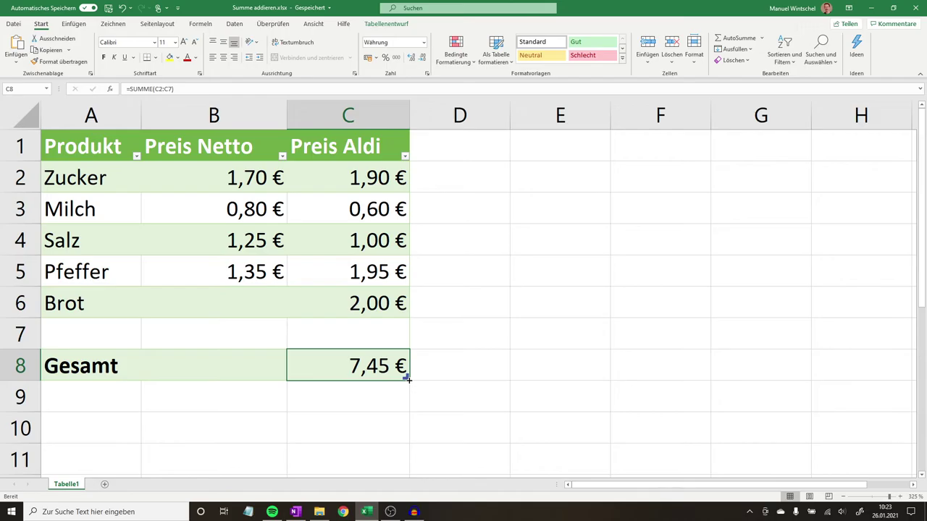
# Copy the C8 total formula into B8, then verify =SUMME(C2:C7) and =SUMME(B2:B7).
pyautogui.moveTo(408, 378); pyautogui.dragTo(408, 378)
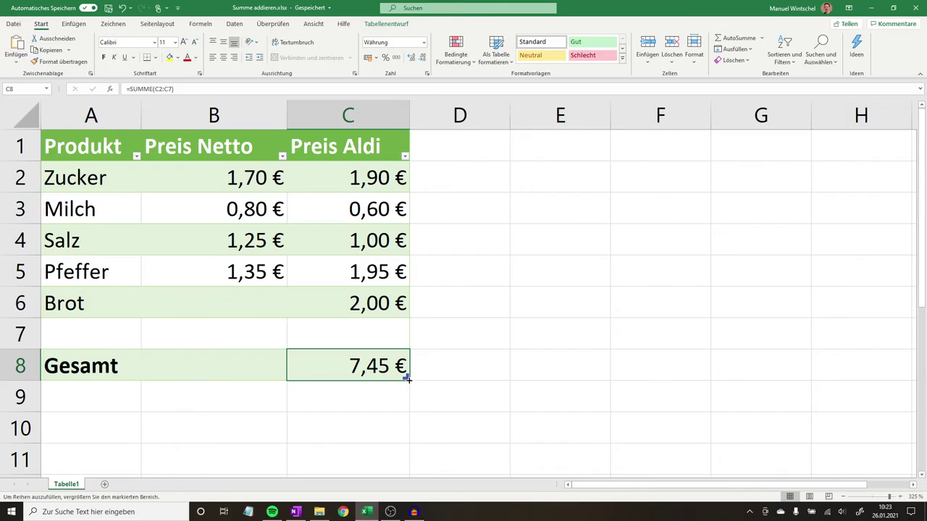
pyautogui.moveTo(408, 378); pyautogui.dragTo(408, 378)
pyautogui.moveTo(221, 377); pyautogui.dragTo(293, 376)
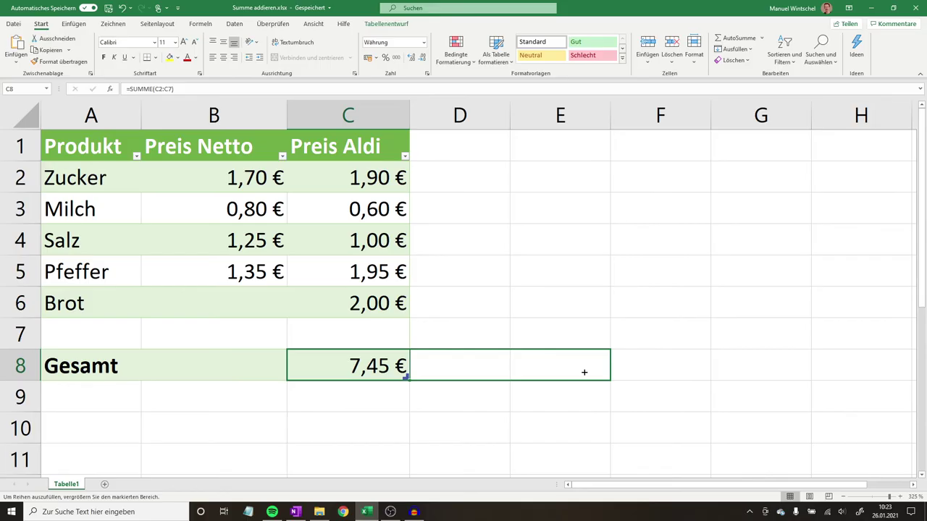
pyautogui.moveTo(451, 374); pyautogui.dragTo(185, 375)
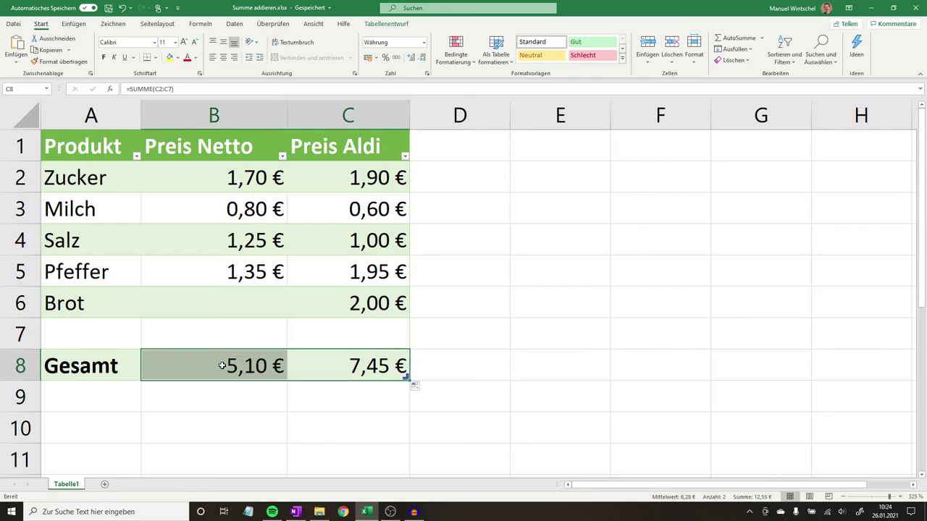
pyautogui.doubleClick(351, 367)
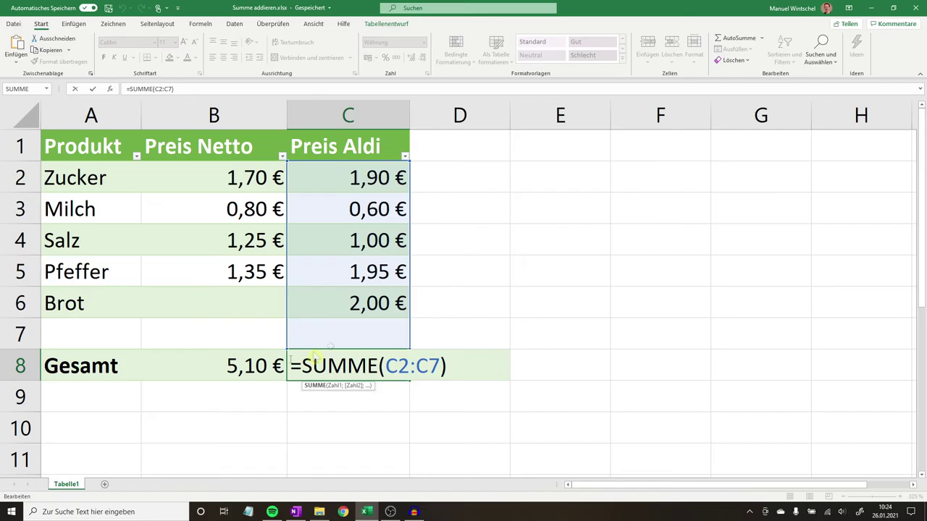
pyautogui.press('Escape')
pyautogui.doubleClick(240, 367)
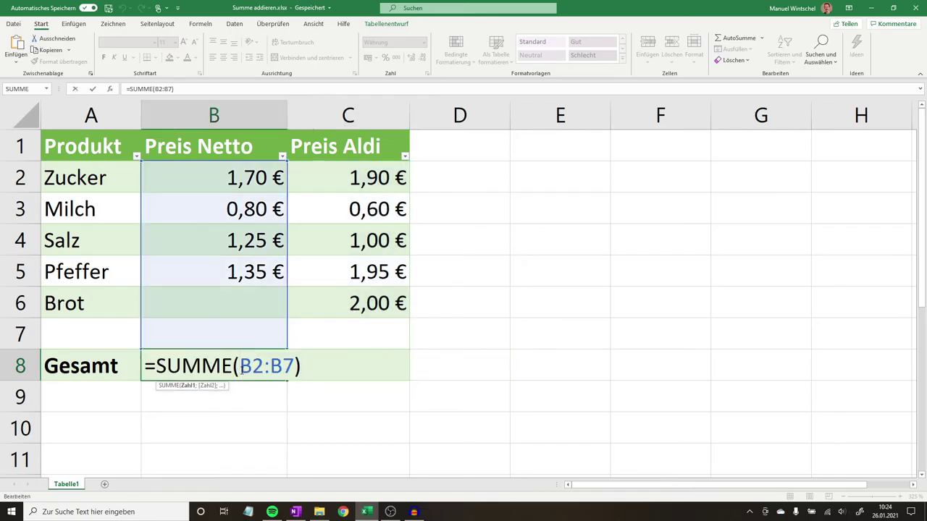